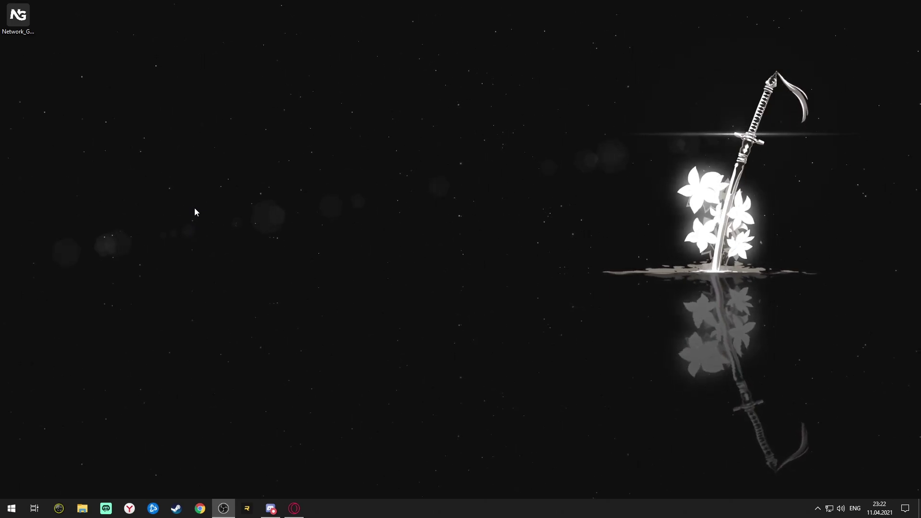
Switch to the Opera browser to view the Network Redux page at vrp.network/redux, and minimize the browser.
{"action": "left_click", "coordinate": [294, 508]}
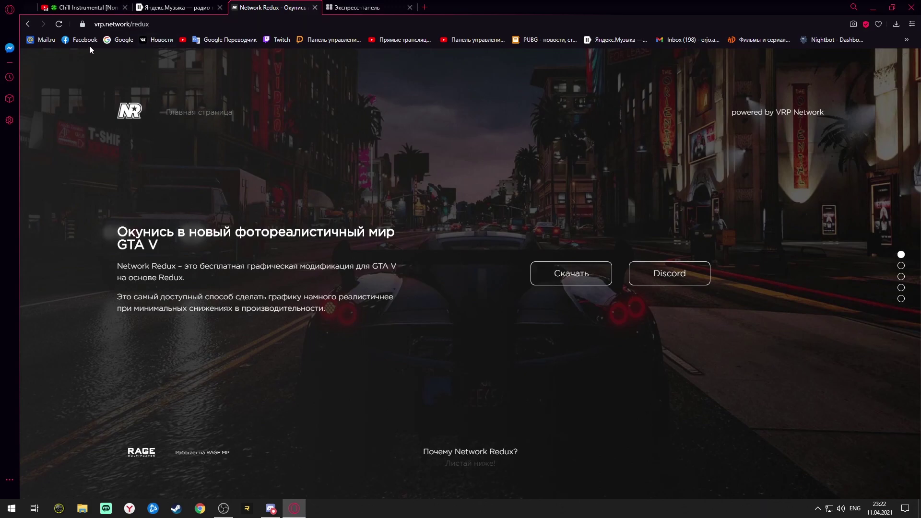
{"action": "left_click", "coordinate": [133, 30]}
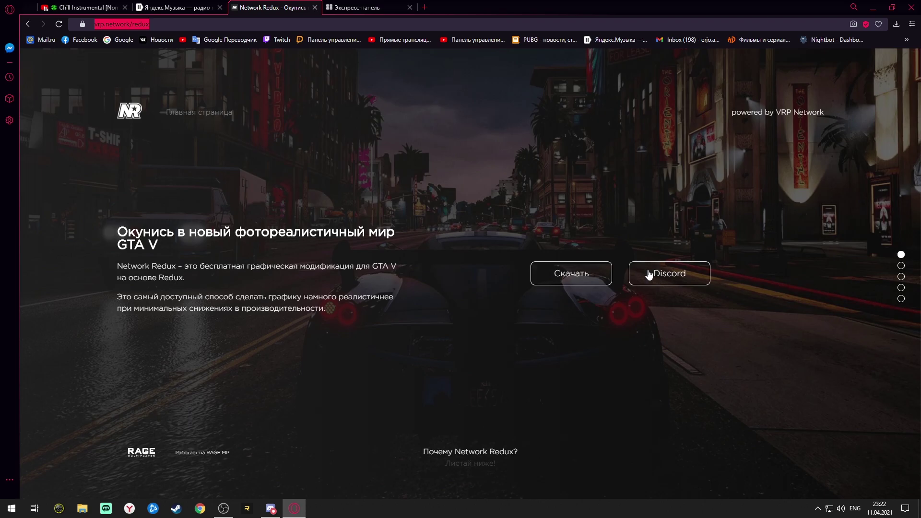
{"action": "left_click", "coordinate": [873, 7]}
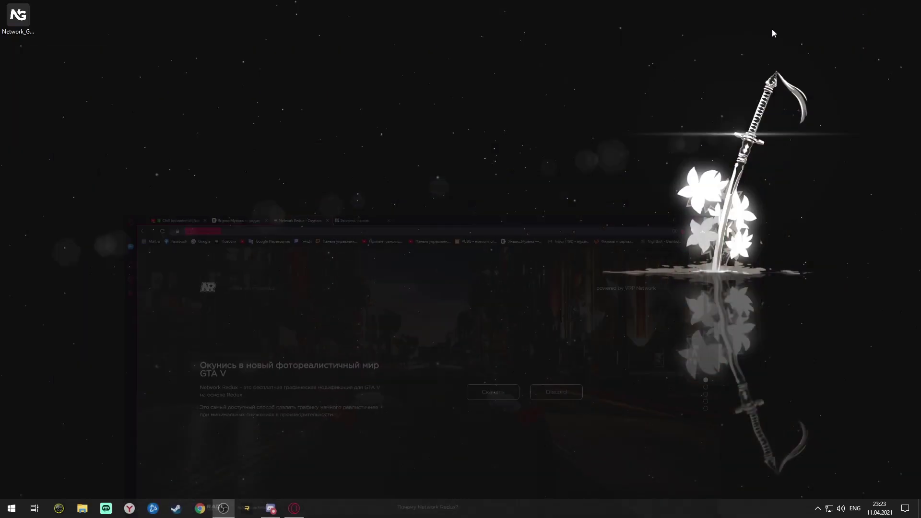
Launch Network Graphics from the desktop and reinstall Network Core from the Ядро section.
{"action": "right_click", "coordinate": [146, 85]}
{"action": "left_click", "coordinate": [51, 51]}
{"action": "double_click", "coordinate": [28, 29]}
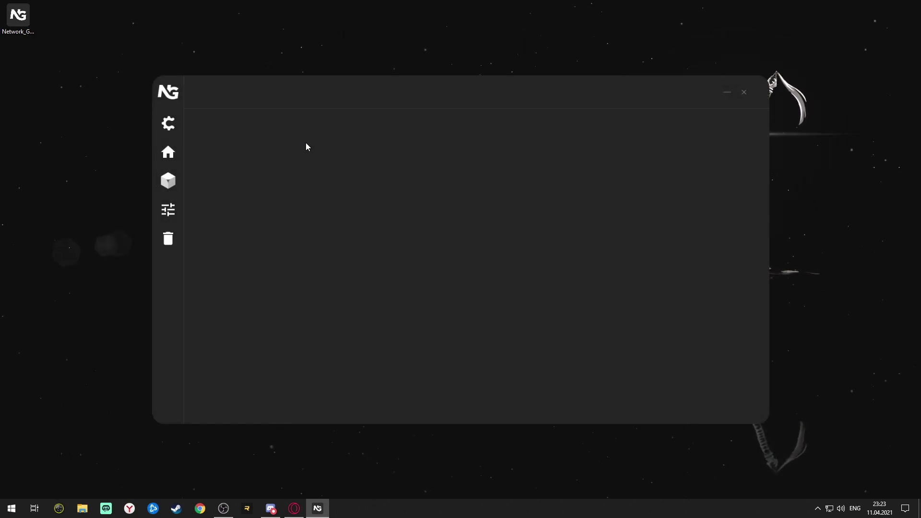
{"action": "mouse_move", "coordinate": [160, 130]}
{"action": "left_click", "coordinate": [216, 127]}
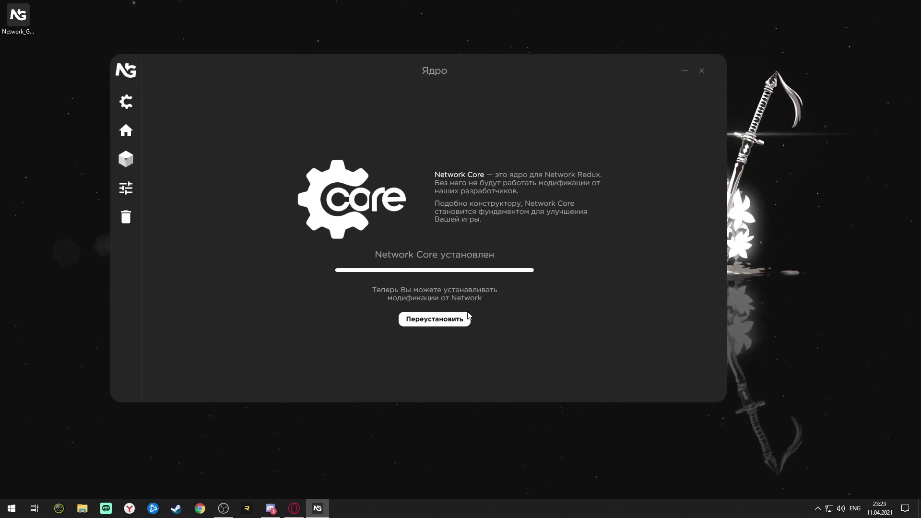
{"action": "left_click", "coordinate": [456, 321]}
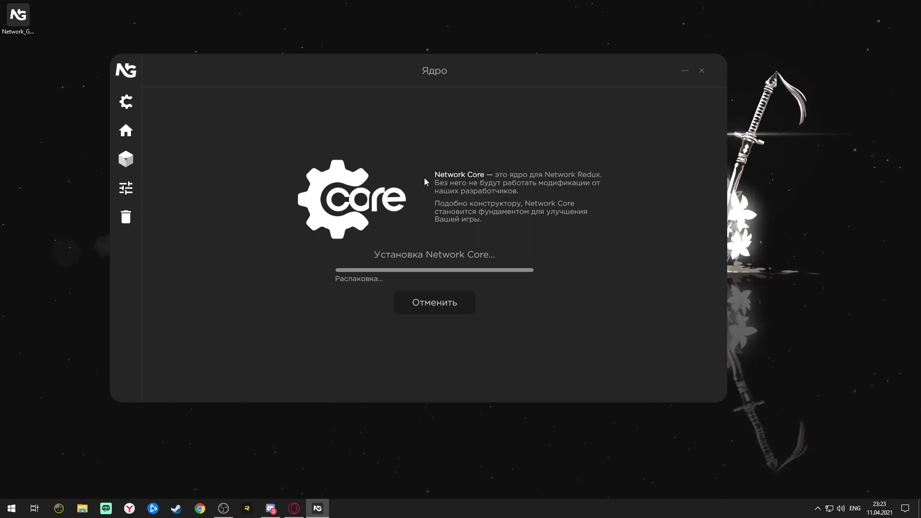
{"action": "left_click_drag", "start_coordinate": [427, 72], "coordinate": [416, 73]}
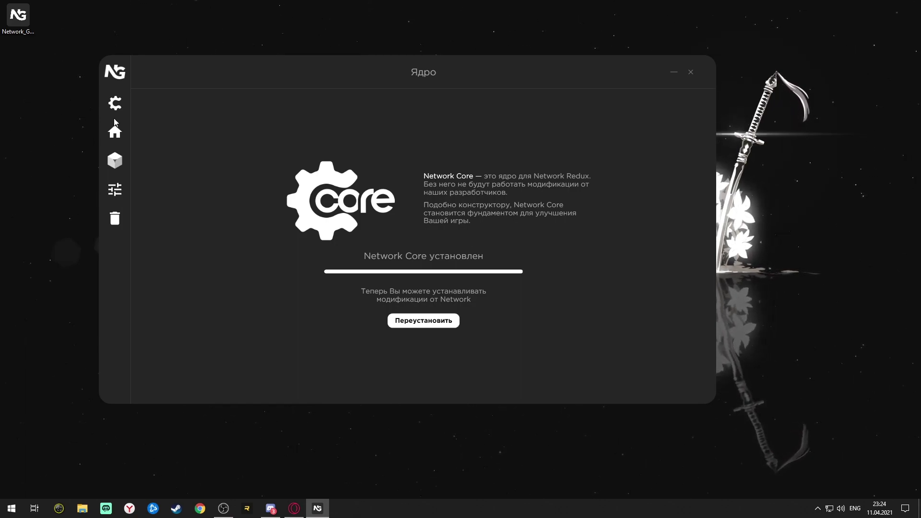
Review the Network Redux graphics page and the mod removal instructions for Steam, Epic Games Store and RG Launcher.
{"action": "mouse_move", "coordinate": [160, 174]}
{"action": "left_click", "coordinate": [150, 133]}
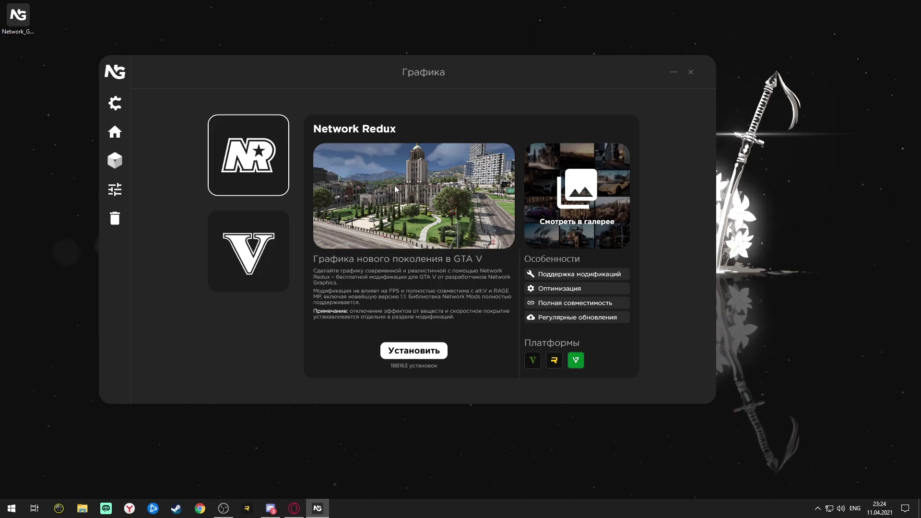
{"action": "left_click", "coordinate": [818, 508]}
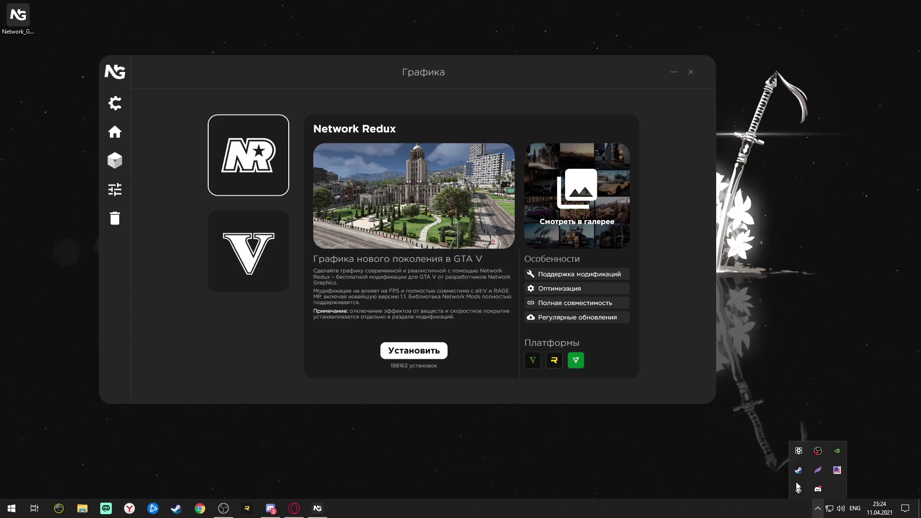
{"action": "left_click", "coordinate": [136, 234]}
{"action": "left_click", "coordinate": [144, 221]}
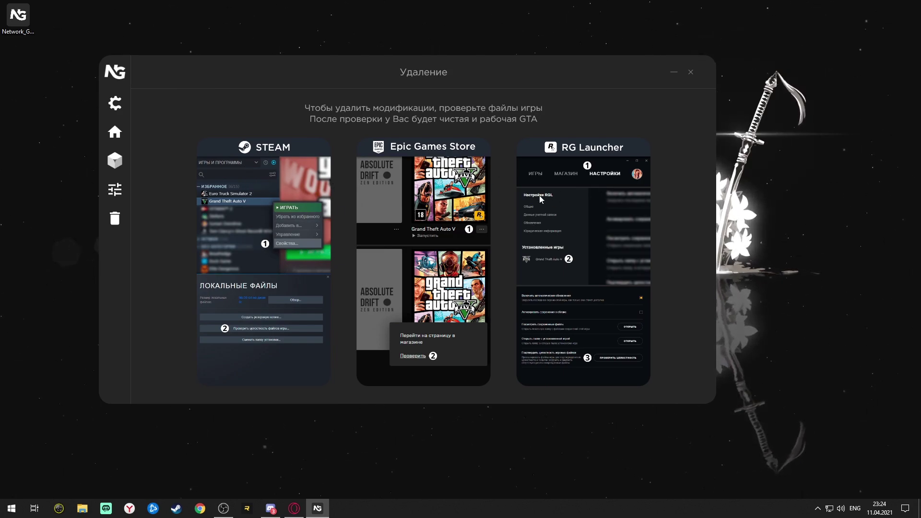
{"action": "left_click", "coordinate": [120, 103]}
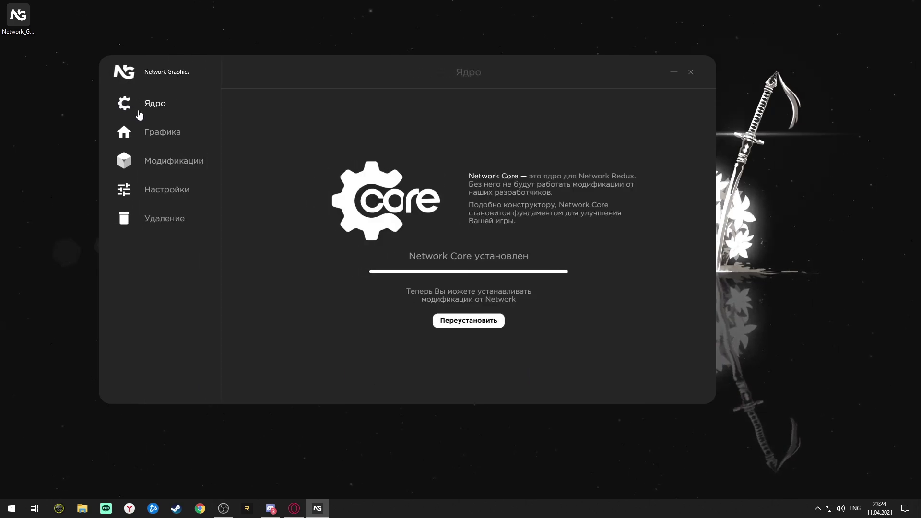
Install the Network Redux graphics with the Стандарт setting.
{"action": "left_click", "coordinate": [115, 132]}
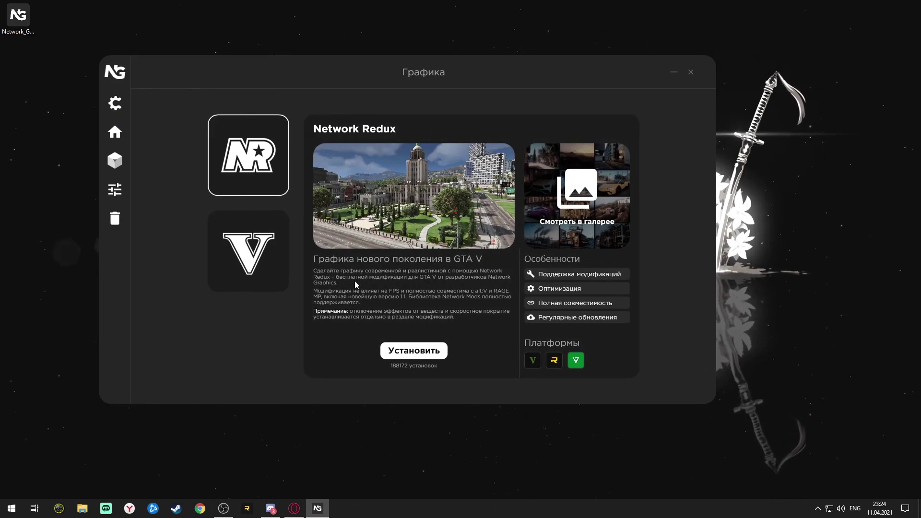
{"action": "left_click", "coordinate": [414, 351]}
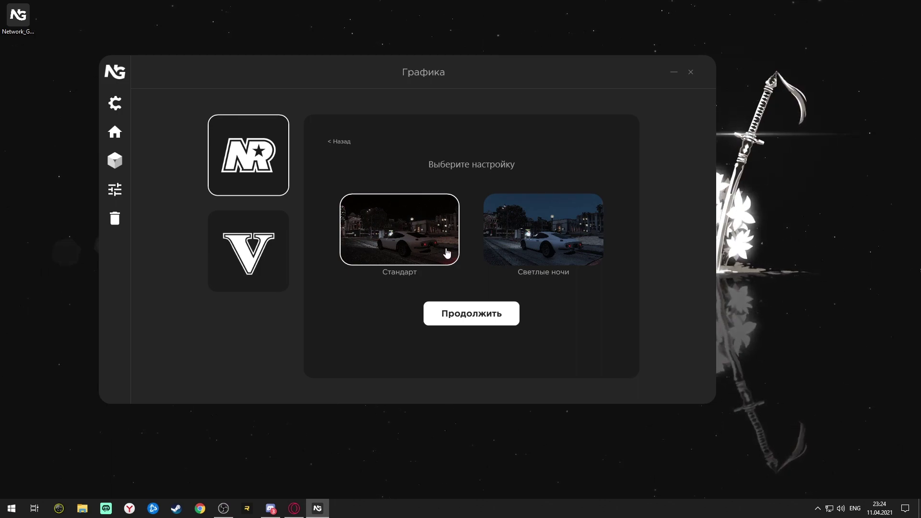
{"action": "left_click", "coordinate": [462, 319]}
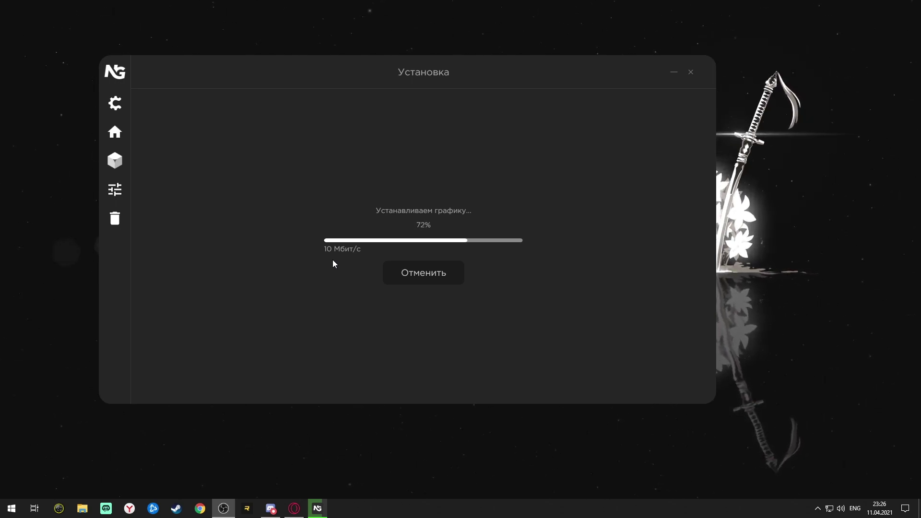
{"action": "left_click_drag", "start_coordinate": [410, 78], "coordinate": [414, 82]}
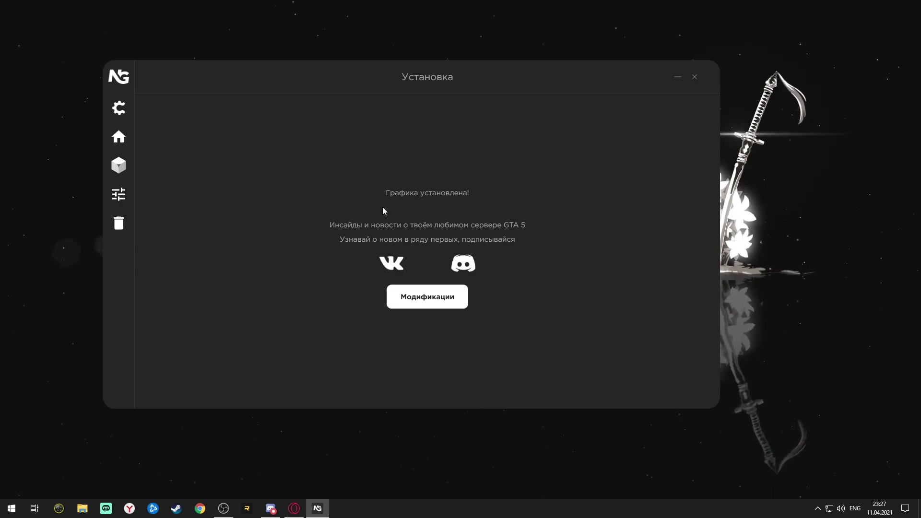
Go to the modifications catalogue and install the Deagle | Snake weapon skin.
{"action": "left_click", "coordinate": [422, 298]}
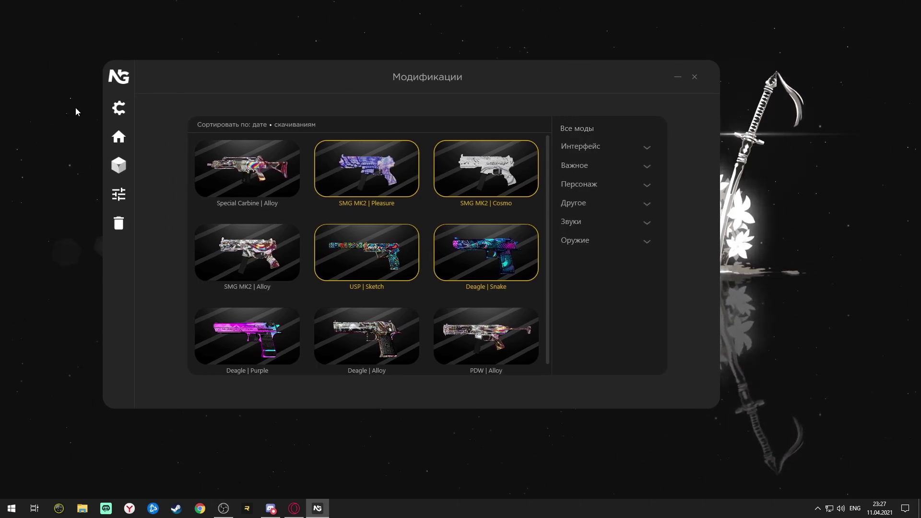
{"action": "scroll", "coordinate": [336, 144], "scroll_direction": "down", "scroll_amount": 2}
{"action": "scroll", "coordinate": [348, 191], "scroll_direction": "up", "scroll_amount": 2}
{"action": "scroll", "coordinate": [353, 207], "scroll_direction": "down", "scroll_amount": 3}
{"action": "scroll", "coordinate": [354, 211], "scroll_direction": "up", "scroll_amount": 3}
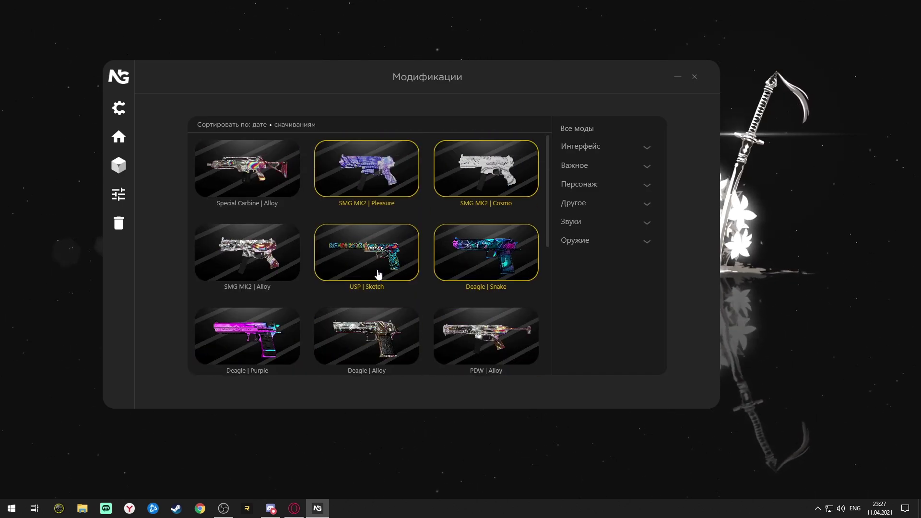
{"action": "left_click", "coordinate": [476, 250]}
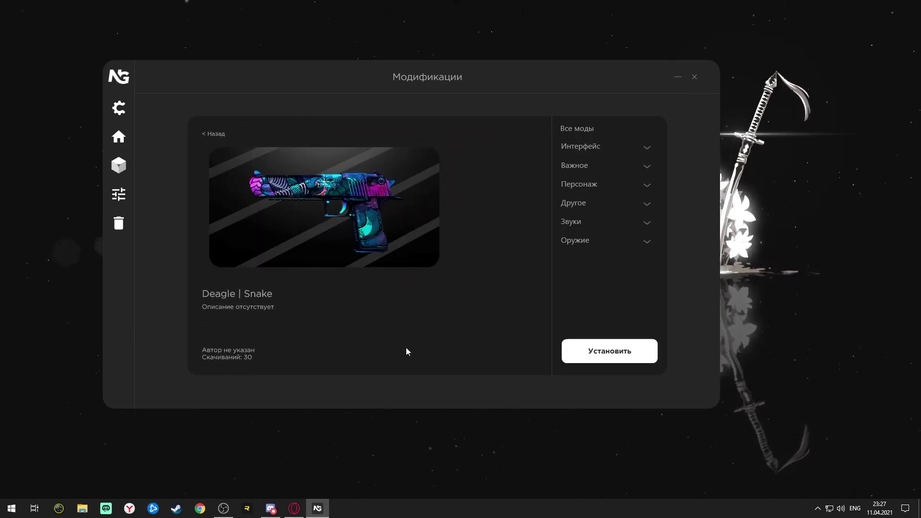
{"action": "left_click", "coordinate": [613, 354]}
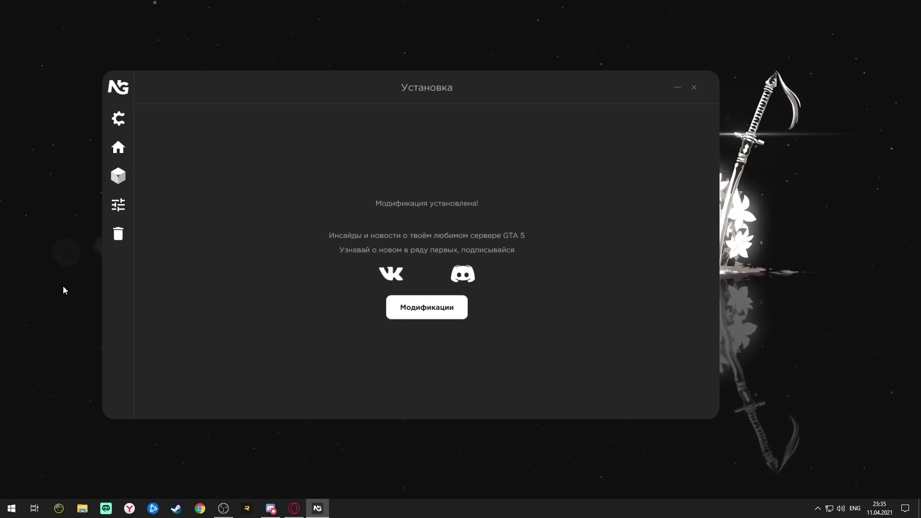
Reopen the modifications catalogue and expand the Интерфейс category.
{"action": "mouse_move", "coordinate": [141, 178]}
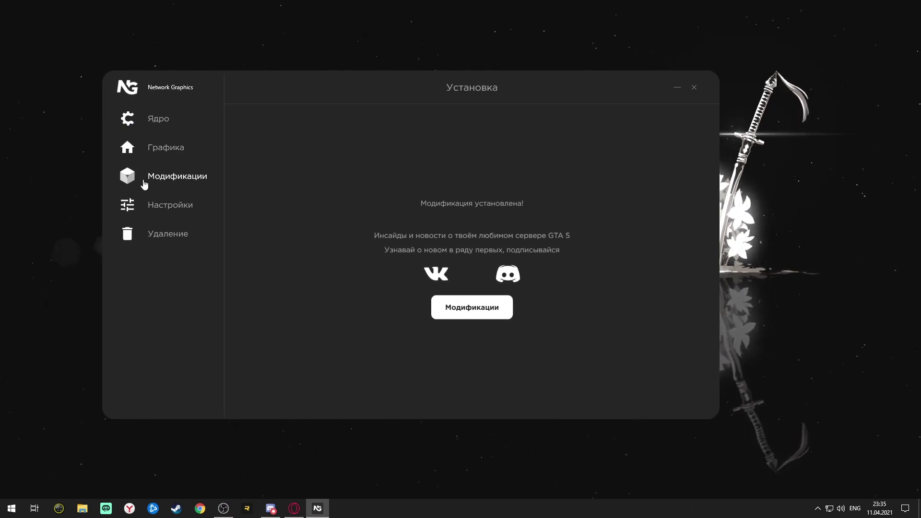
{"action": "left_click", "coordinate": [182, 177]}
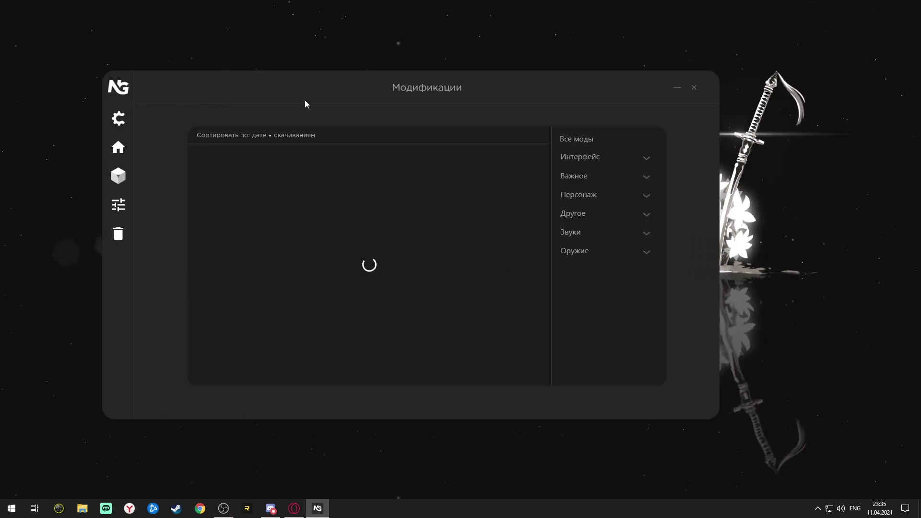
{"action": "scroll", "coordinate": [379, 214], "scroll_direction": "down", "scroll_amount": 5}
{"action": "scroll", "coordinate": [306, 242], "scroll_direction": "down", "scroll_amount": 4}
{"action": "left_click", "coordinate": [599, 160]}
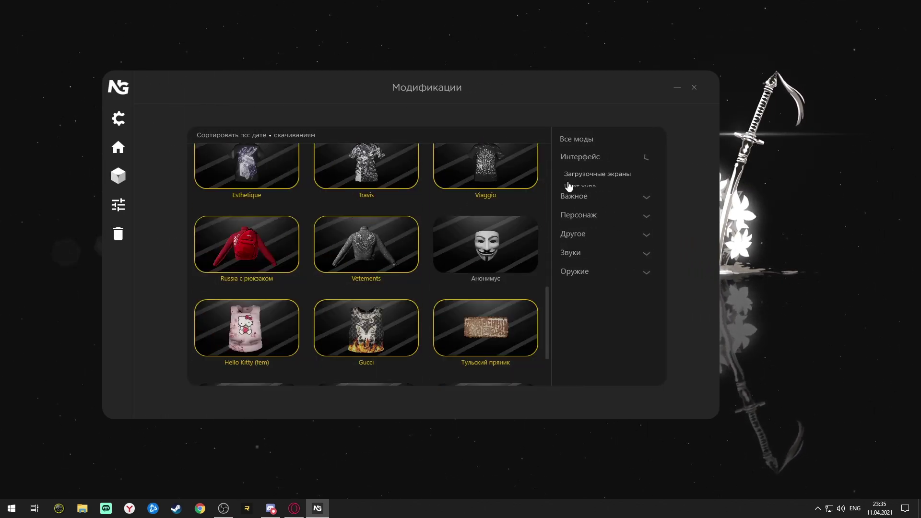
Browse the catalogue for clothing, back items, roads, shot effects, maps, crosshairs and HUD colours.
{"action": "scroll", "coordinate": [479, 206], "scroll_direction": "down", "scroll_amount": 6}
{"action": "scroll", "coordinate": [470, 217], "scroll_direction": "down", "scroll_amount": 6}
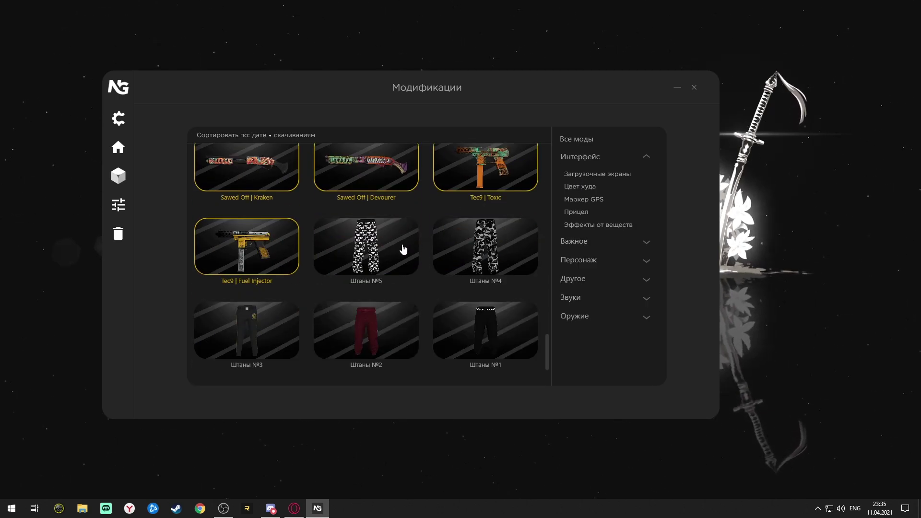
{"action": "scroll", "coordinate": [398, 259], "scroll_direction": "down", "scroll_amount": 5}
{"action": "scroll", "coordinate": [507, 259], "scroll_direction": "down", "scroll_amount": 6}
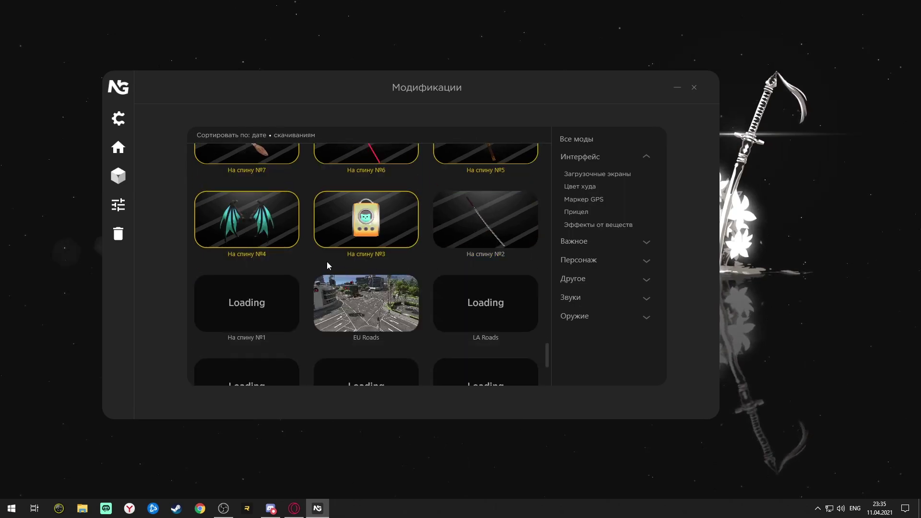
{"action": "scroll", "coordinate": [259, 269], "scroll_direction": "down", "scroll_amount": 1}
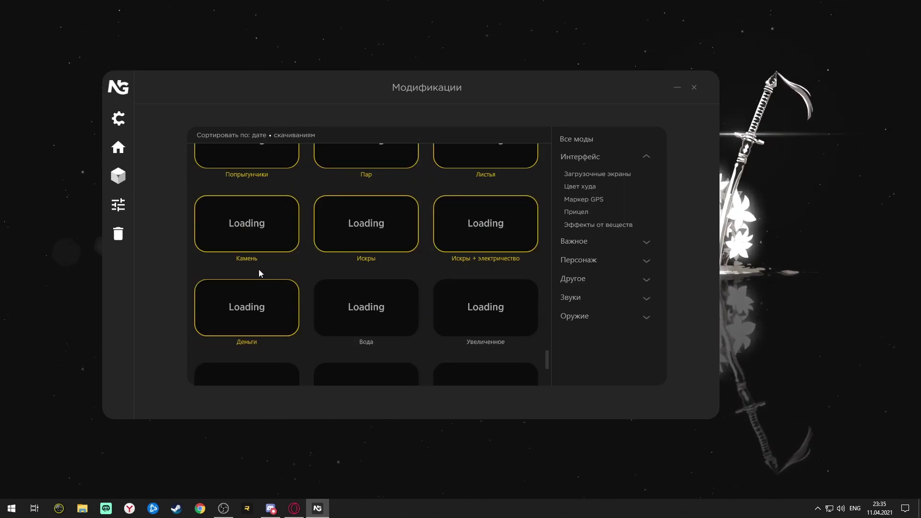
{"action": "scroll", "coordinate": [253, 281], "scroll_direction": "up", "scroll_amount": 3}
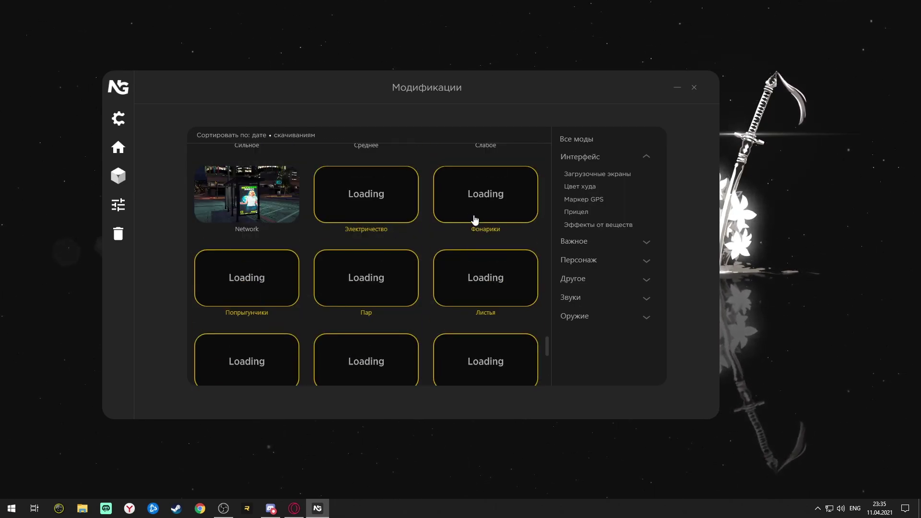
{"action": "scroll", "coordinate": [302, 234], "scroll_direction": "up", "scroll_amount": 1}
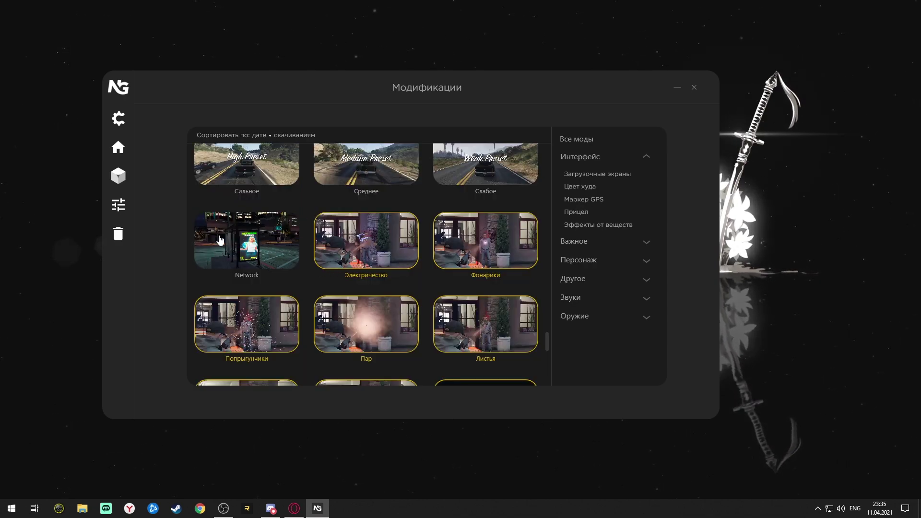
{"action": "scroll", "coordinate": [294, 242], "scroll_direction": "down", "scroll_amount": 1}
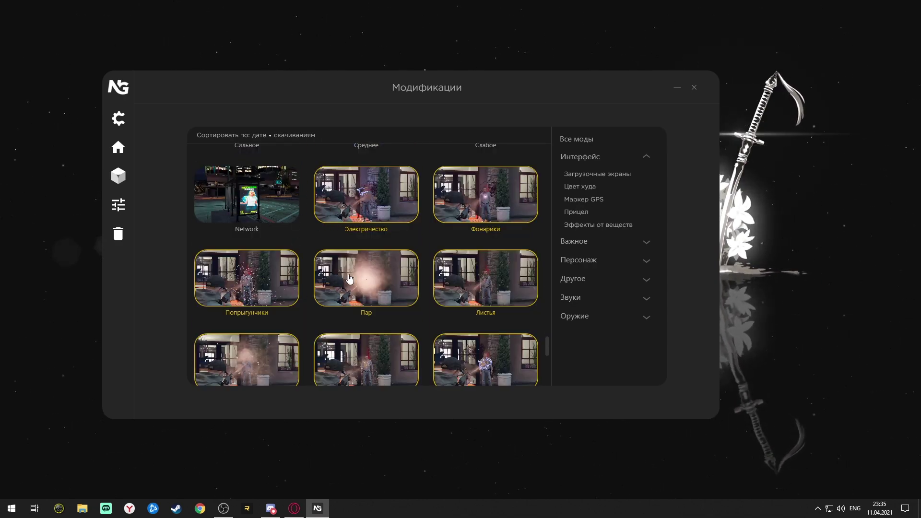
{"action": "scroll", "coordinate": [437, 213], "scroll_direction": "down", "scroll_amount": 4}
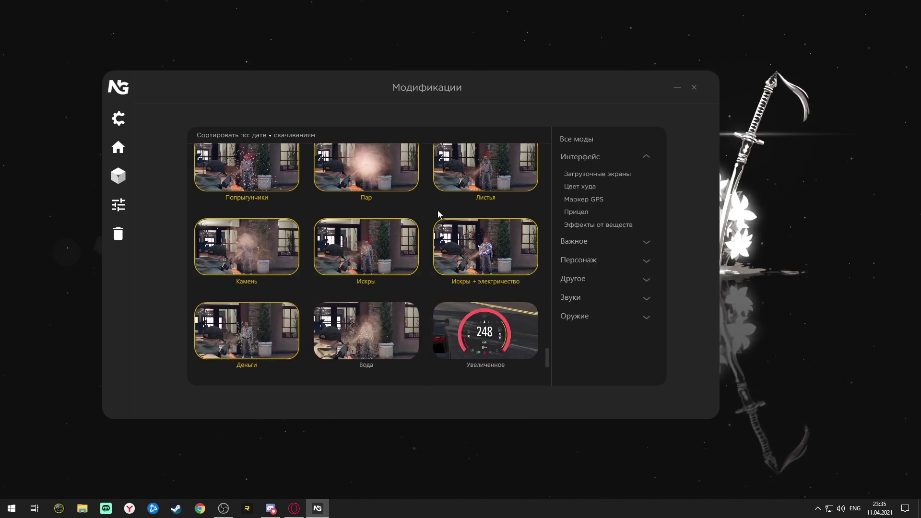
{"action": "scroll", "coordinate": [435, 217], "scroll_direction": "down", "scroll_amount": 7}
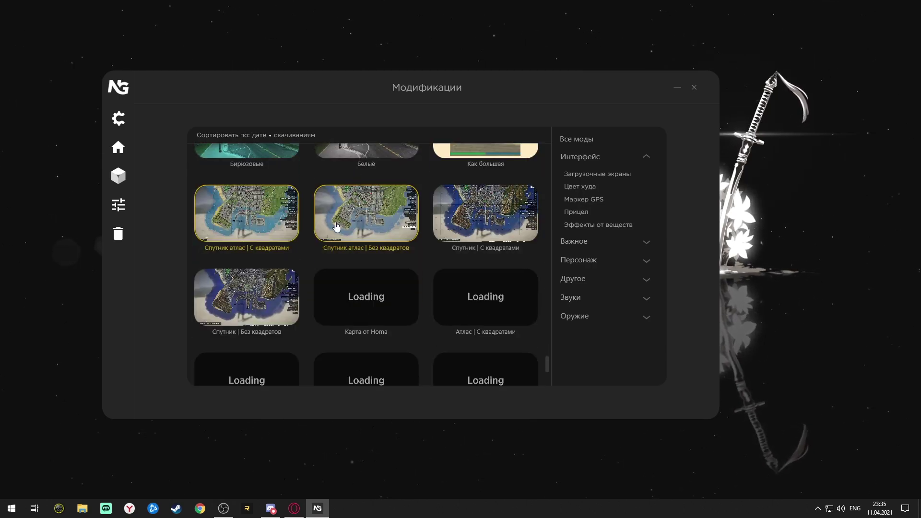
{"action": "scroll", "coordinate": [331, 234], "scroll_direction": "up", "scroll_amount": 2}
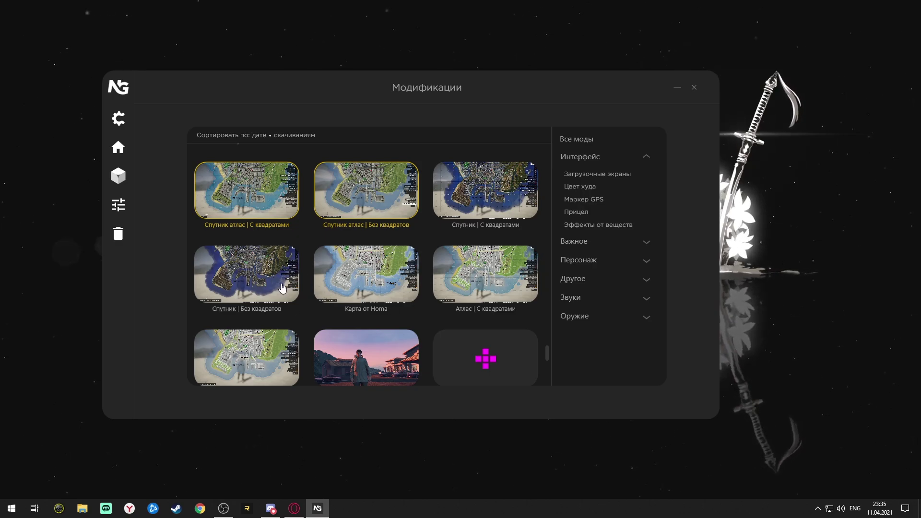
{"action": "scroll", "coordinate": [282, 285], "scroll_direction": "down", "scroll_amount": 2}
{"action": "scroll", "coordinate": [281, 284], "scroll_direction": "down", "scroll_amount": 5}
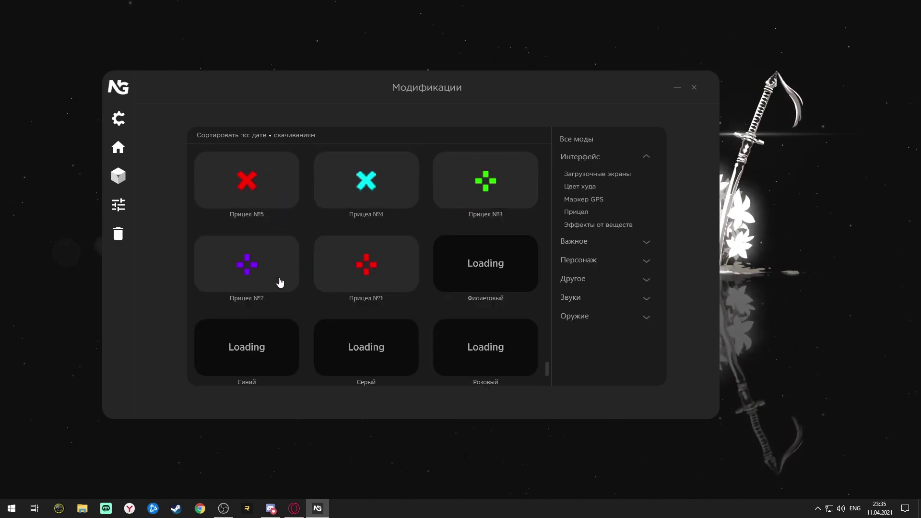
{"action": "scroll", "coordinate": [369, 273], "scroll_direction": "down", "scroll_amount": 3}
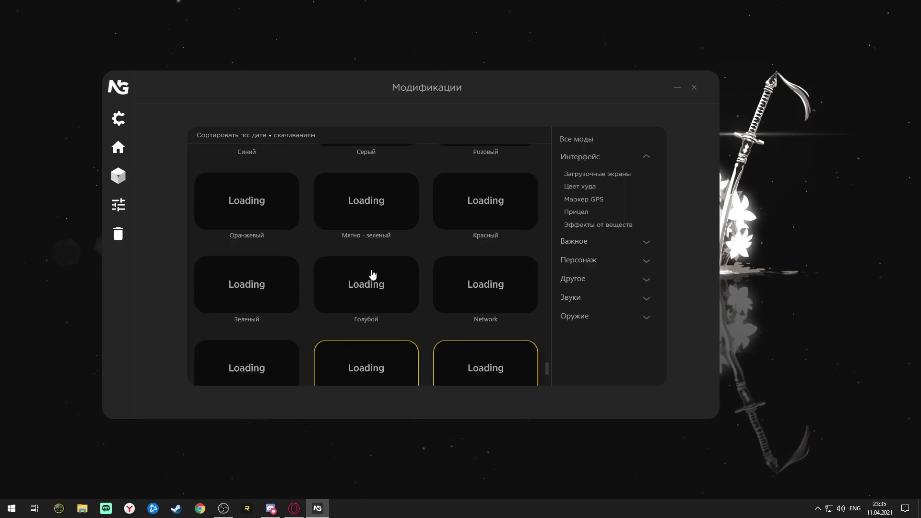
{"action": "scroll", "coordinate": [362, 275], "scroll_direction": "down", "scroll_amount": 3}
{"action": "scroll", "coordinate": [353, 287], "scroll_direction": "down", "scroll_amount": 1}
{"action": "scroll", "coordinate": [353, 286], "scroll_direction": "up", "scroll_amount": 6}
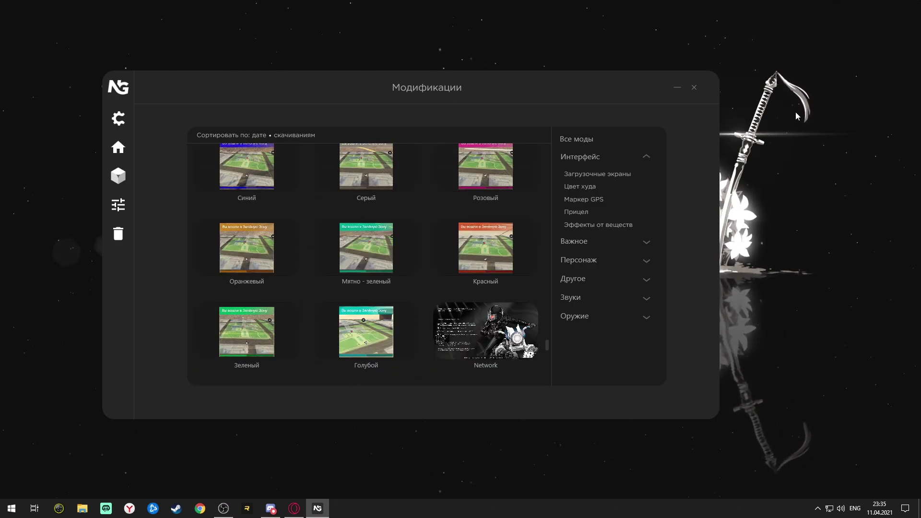
Minimize the Network Graphics window to return to the desktop.
{"action": "left_click", "coordinate": [677, 88]}
{"action": "left_click", "coordinate": [817, 508]}
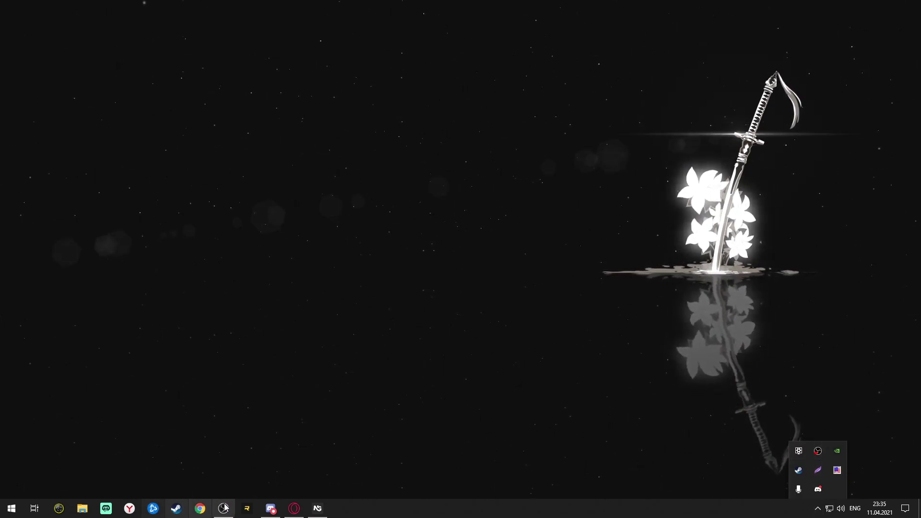
{"action": "left_click", "coordinate": [323, 300]}
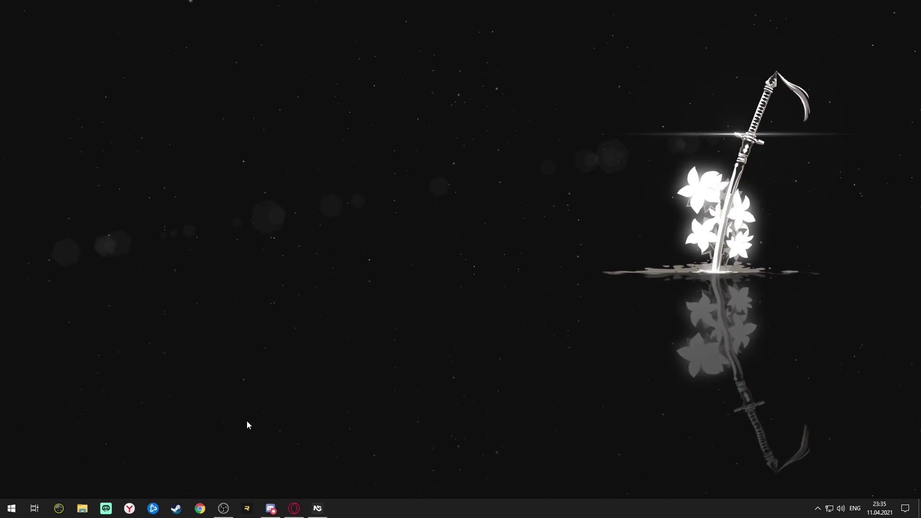